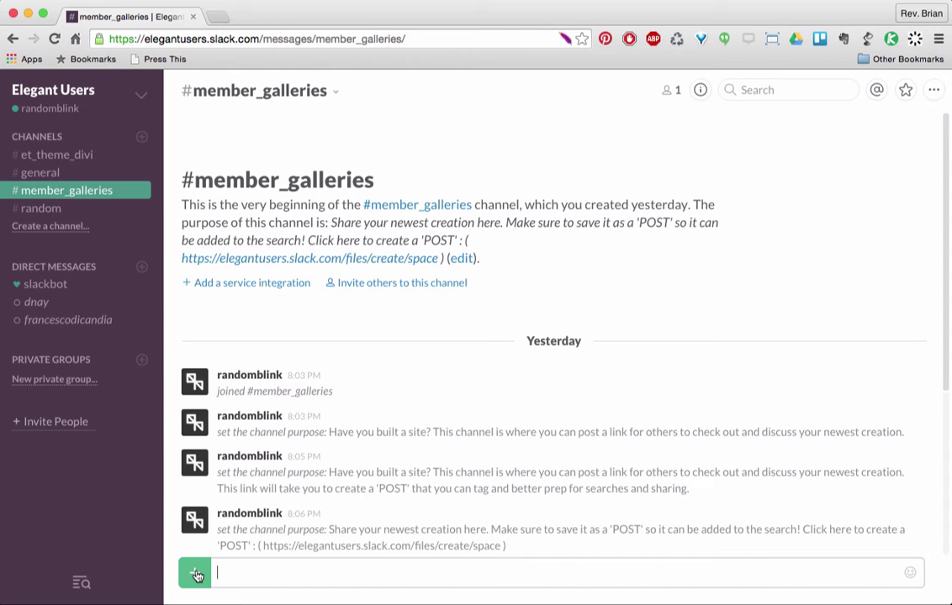
- Create a new post from the member_galleries channel and title it "Client : Prime Universal"
left_click(197, 575)
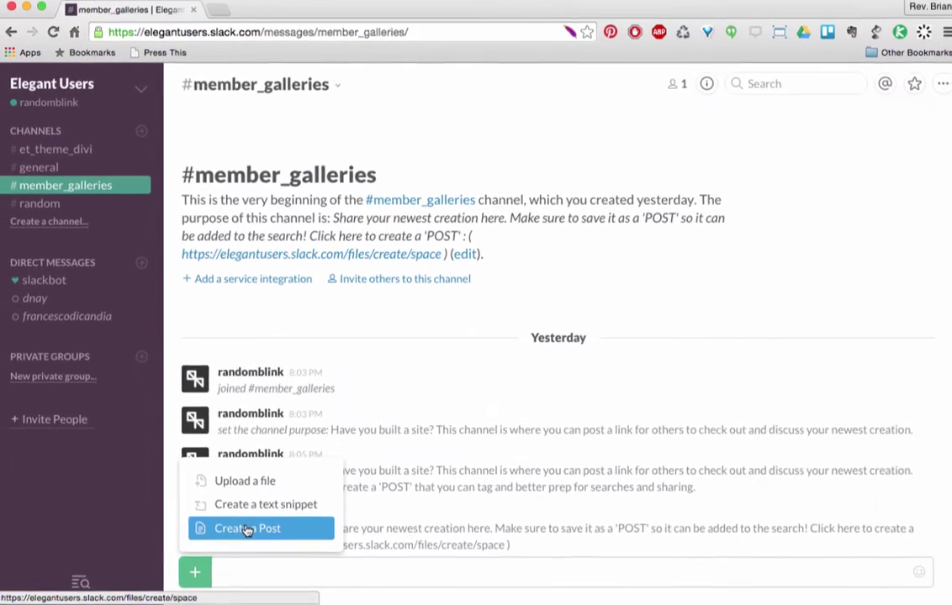
left_click(247, 529)
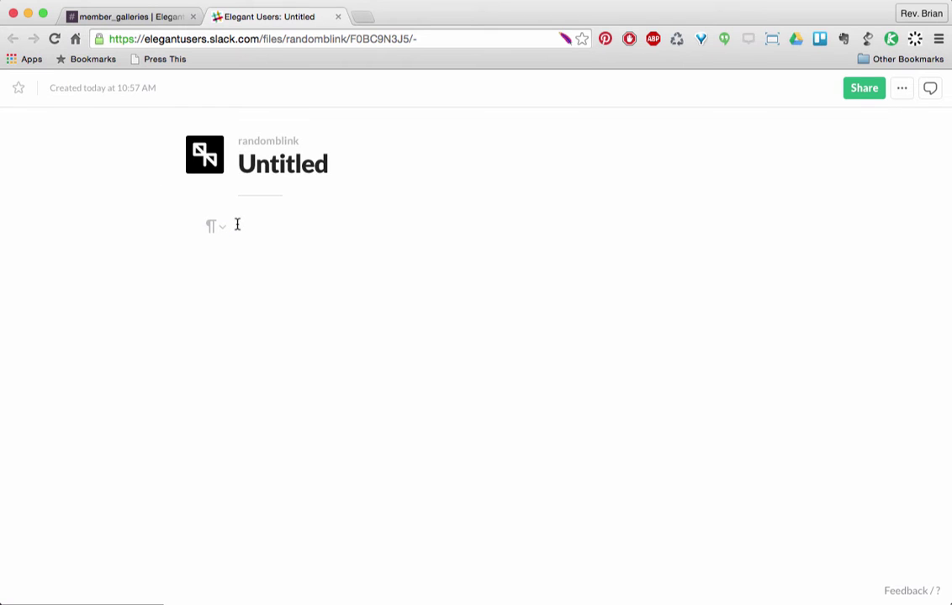
left_click(276, 168)
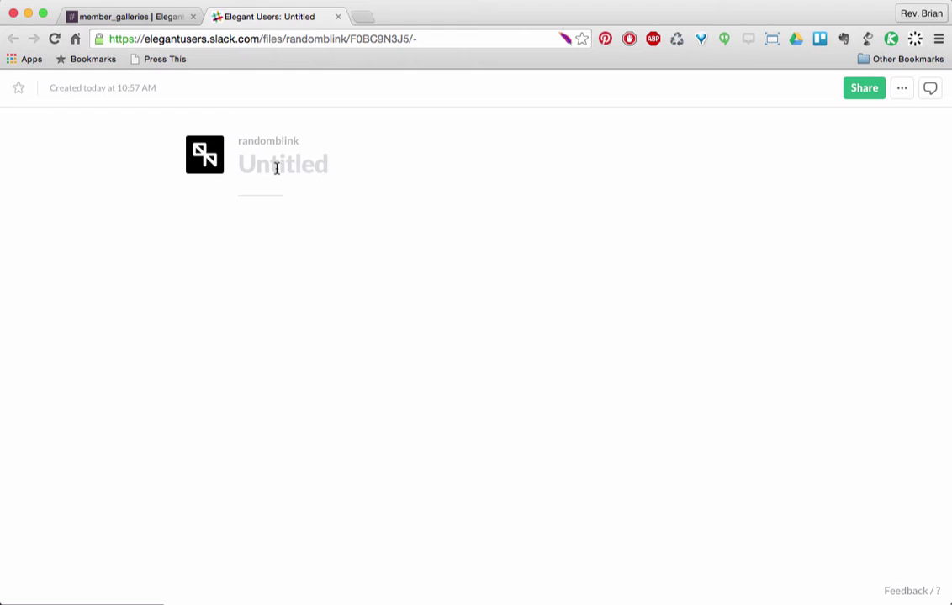
type("Client :")
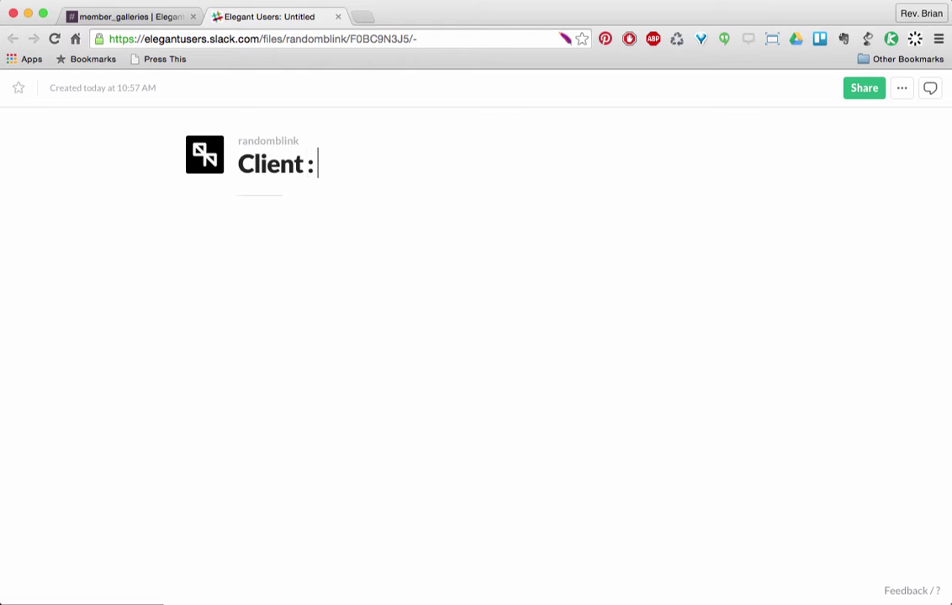
type(" Prime Universa")
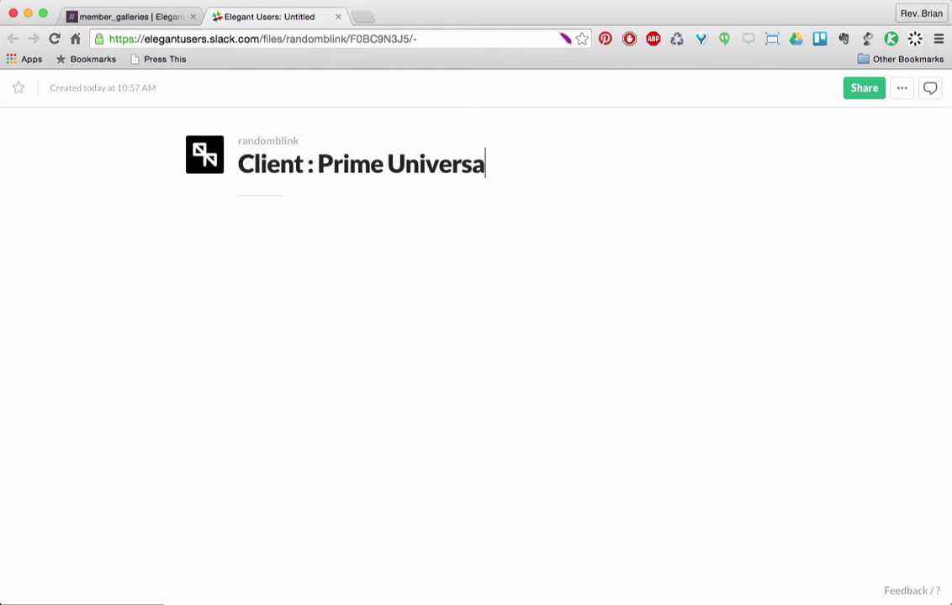
type("l")
- Add the line "The Site" to the post body and format it as a large heading
left_click(273, 223)
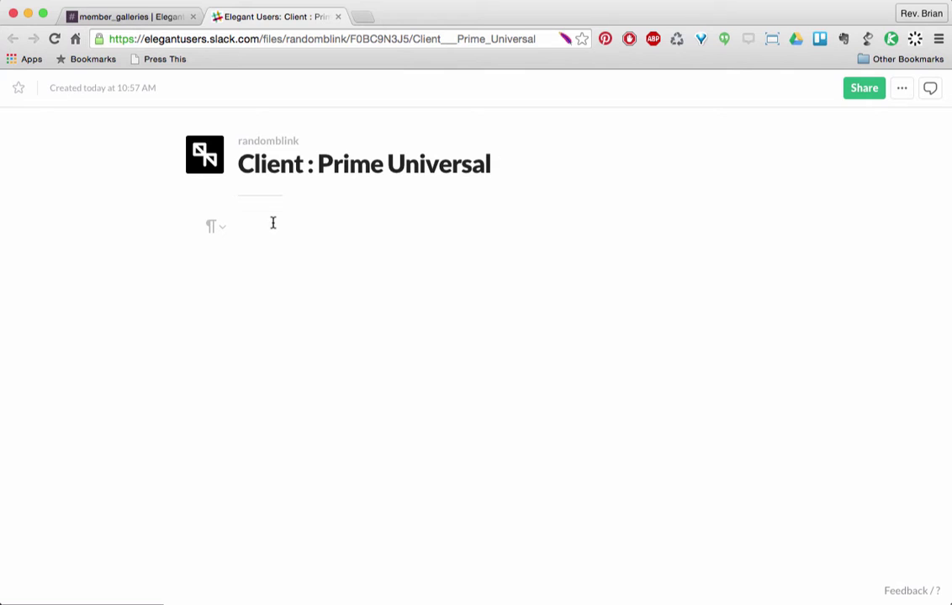
type("The")
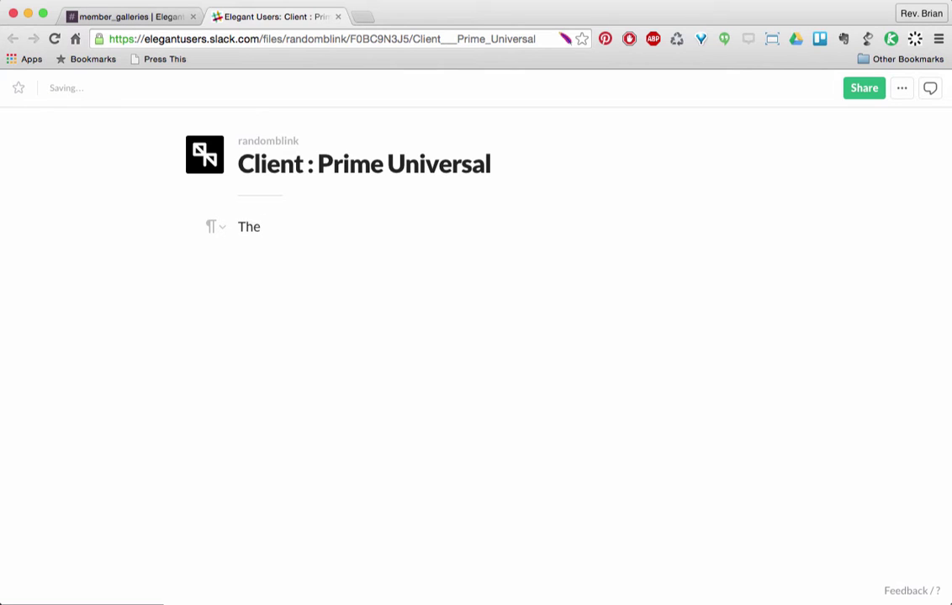
type(" Site")
key("alt+shift+Left")
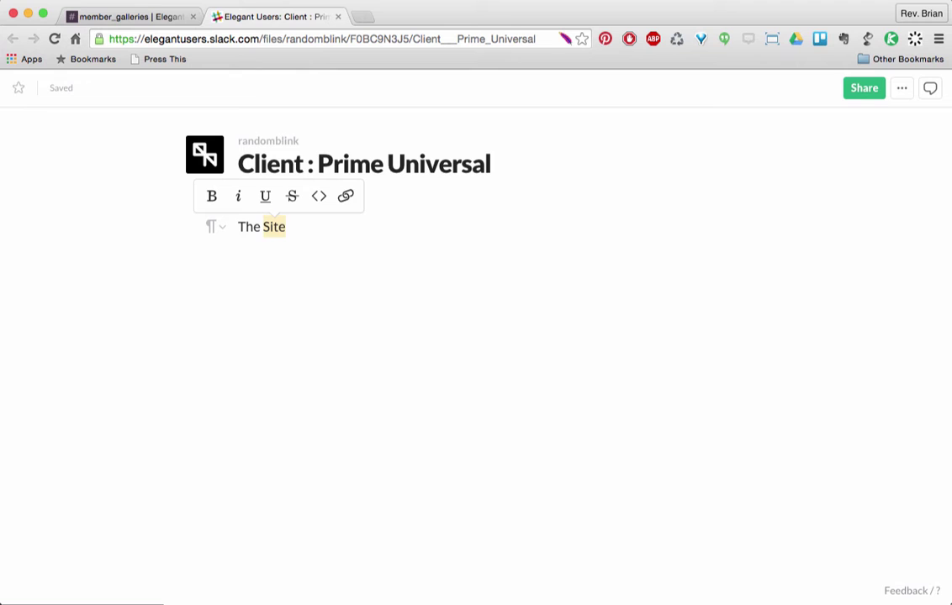
key("alt+shift+Left")
left_click(212, 226)
left_click(254, 265)
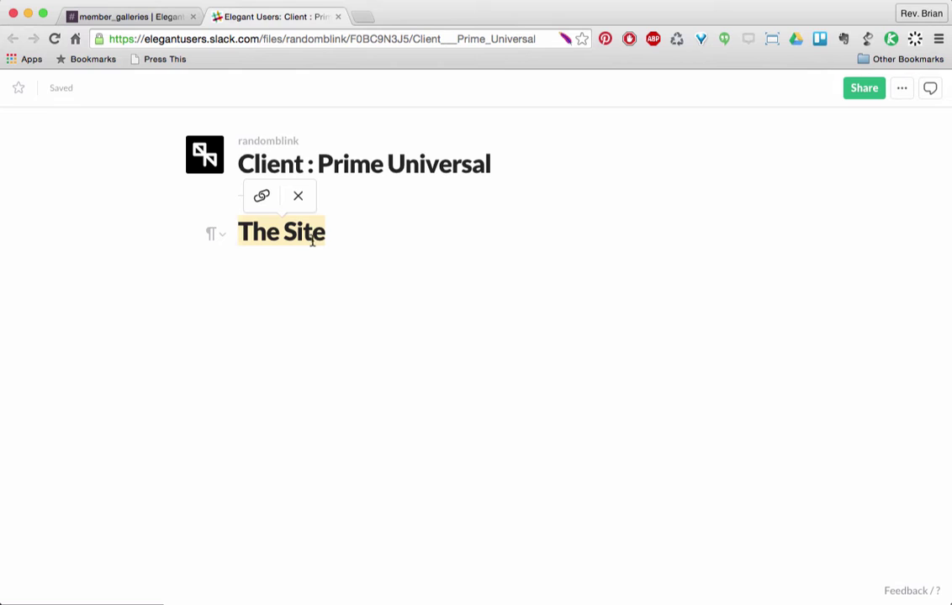
left_click(346, 238)
key("Return")
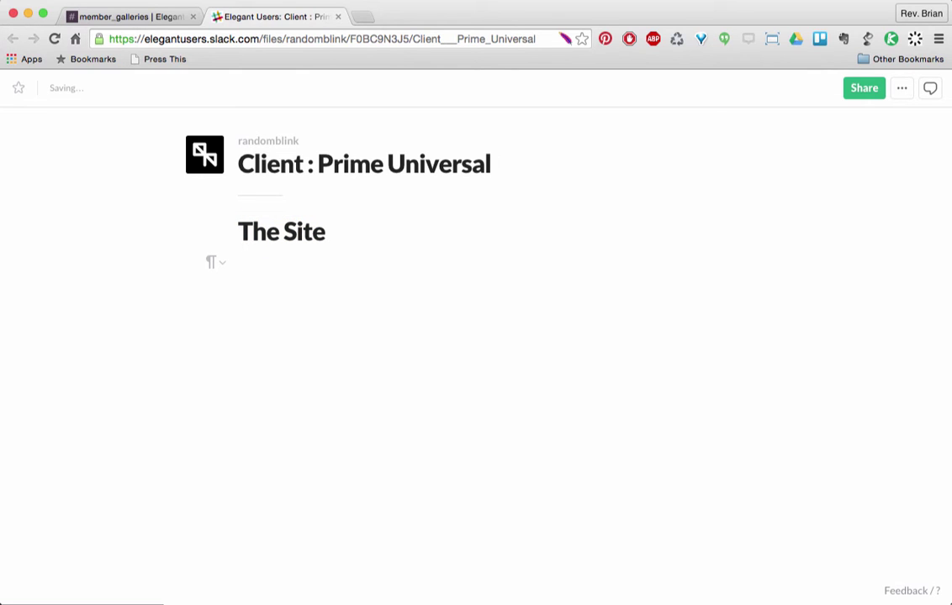
type("Prime Universal")
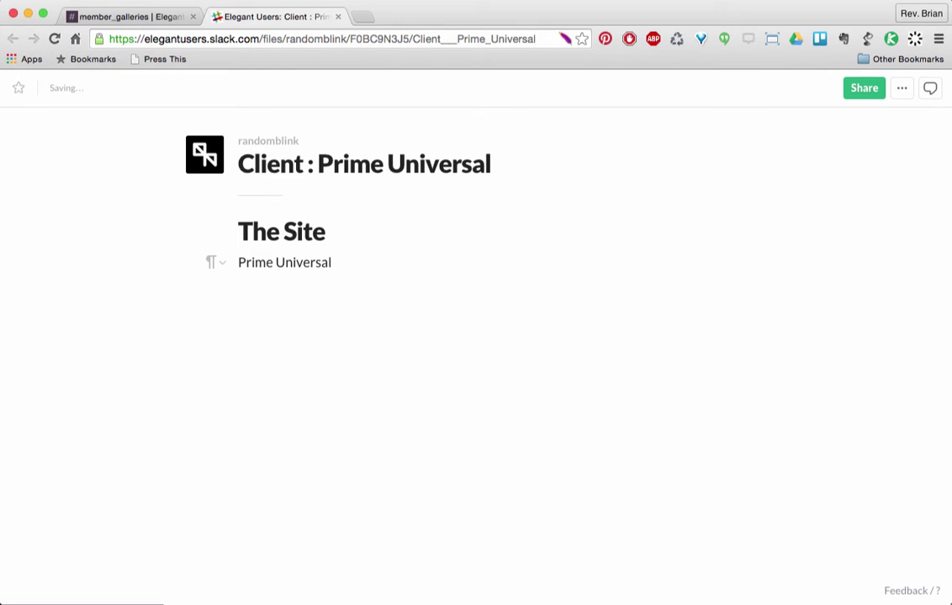
key("super+shift+Left")
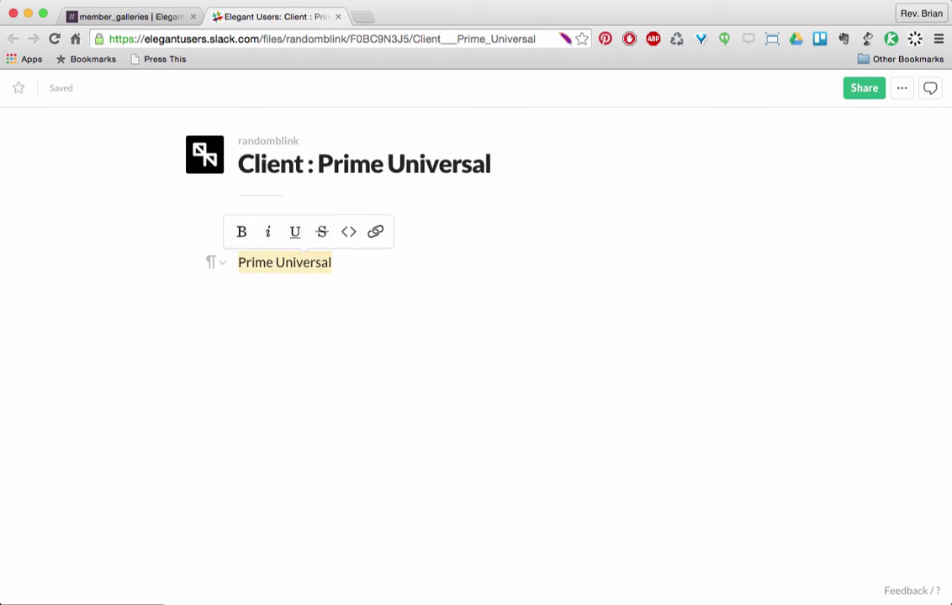
left_click(375, 233)
type("ww")
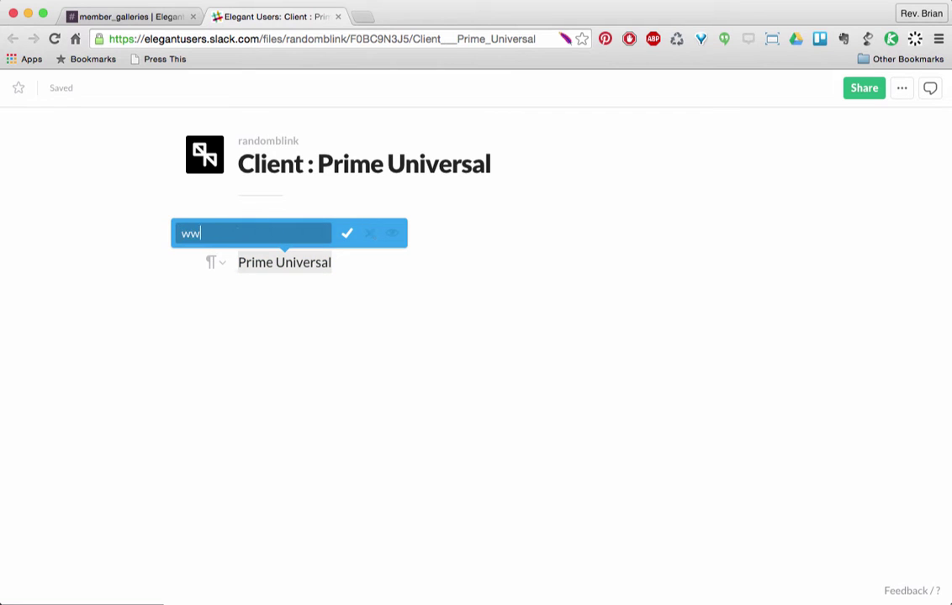
type("w.primeuniversal.com")
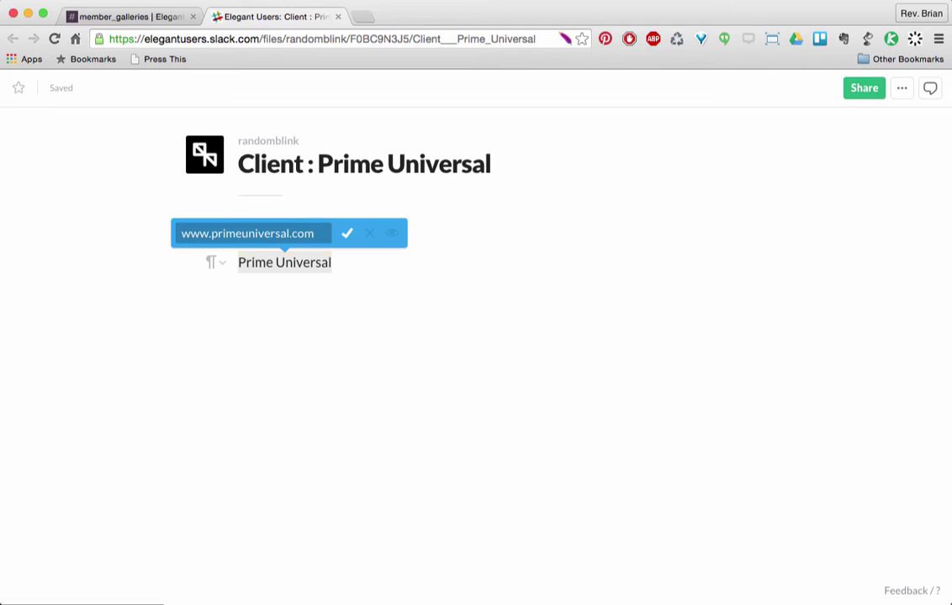
key("Return")
- Write two paragraphs below the link on the arduous site build, the happy customer, hosting, and the multisite installation with an Employee / Consultant portal
left_click(383, 246)
key("Return")
type("This site was an arduous process as there was a lot of back and forth, over the course of several weeks")
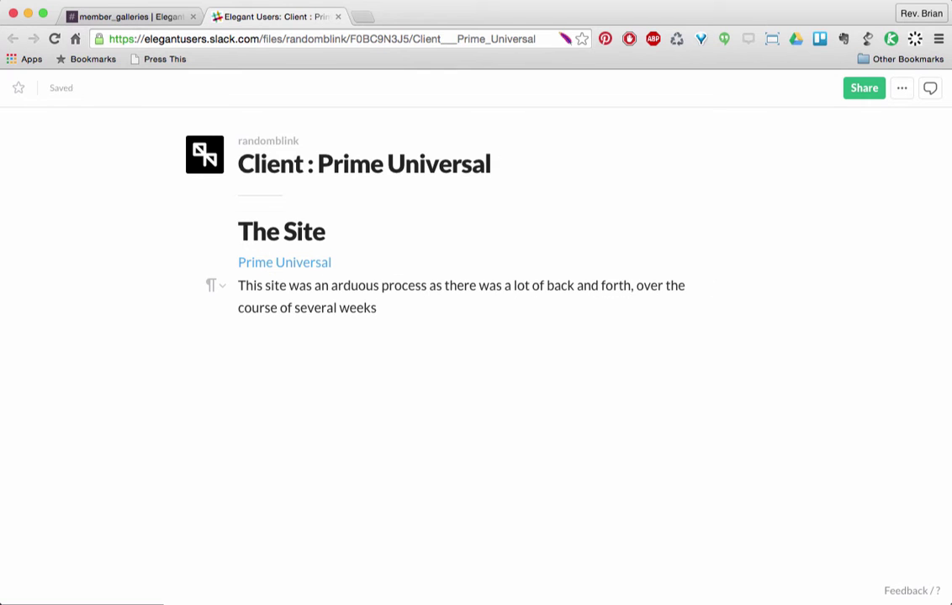
type(", with excruciatingly minor adjustments that they wanted being required for the page to be finished. Spacing between certain divs, padding around certain sections, use this image but then no, use that image")
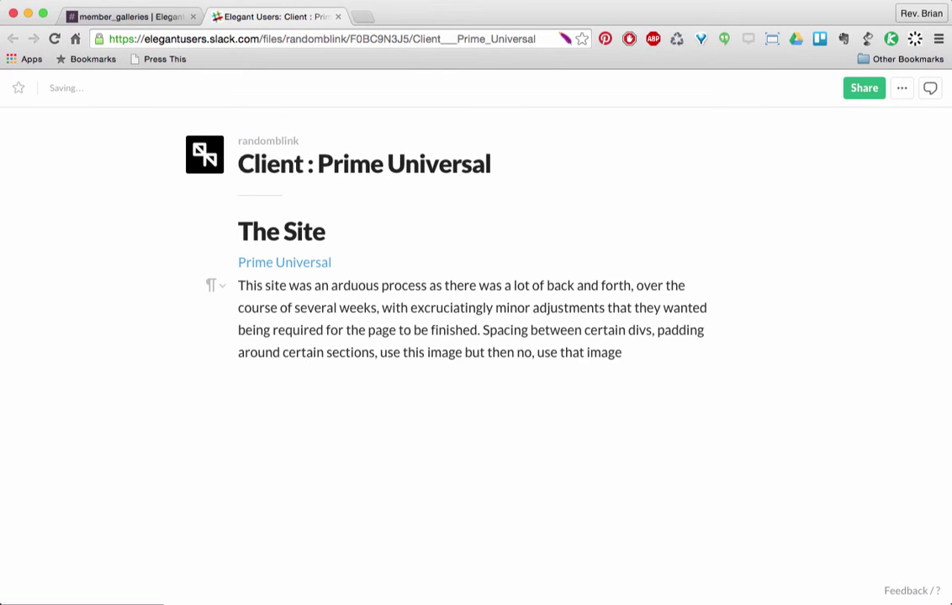
type(". The client wanted the videos to have timing adjustments, color modifications and more. It was less of a 'Hire A Developer' and more of a 'Hire Someone Who Can Use The Software To Implement My Ideas As They Change' kind of situation.")
key("Return")
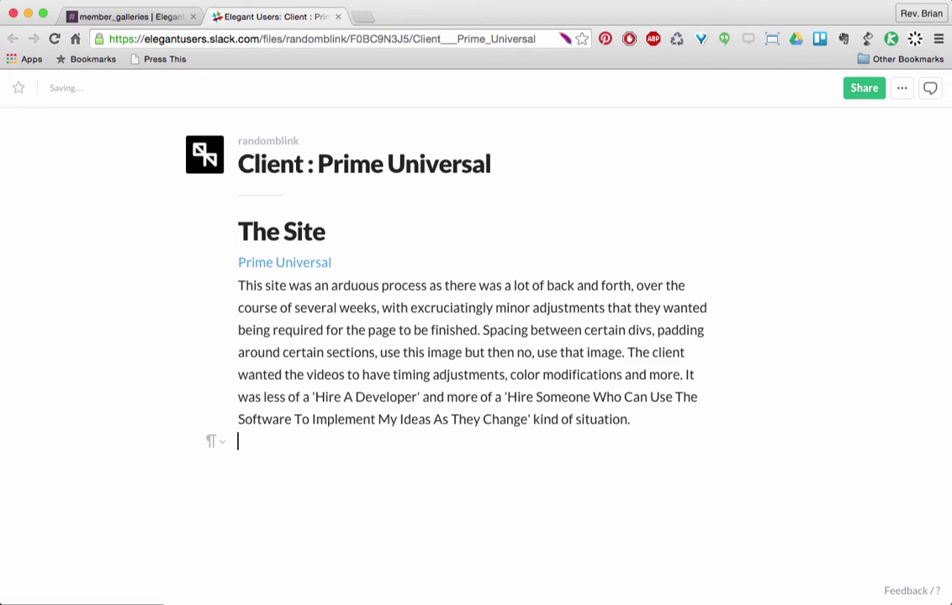
type("The site was completed tho, the customer was happy, and I'm even hosting the site for them at the moment. This is a multisite installation with an Employee / Consultant portal impl")
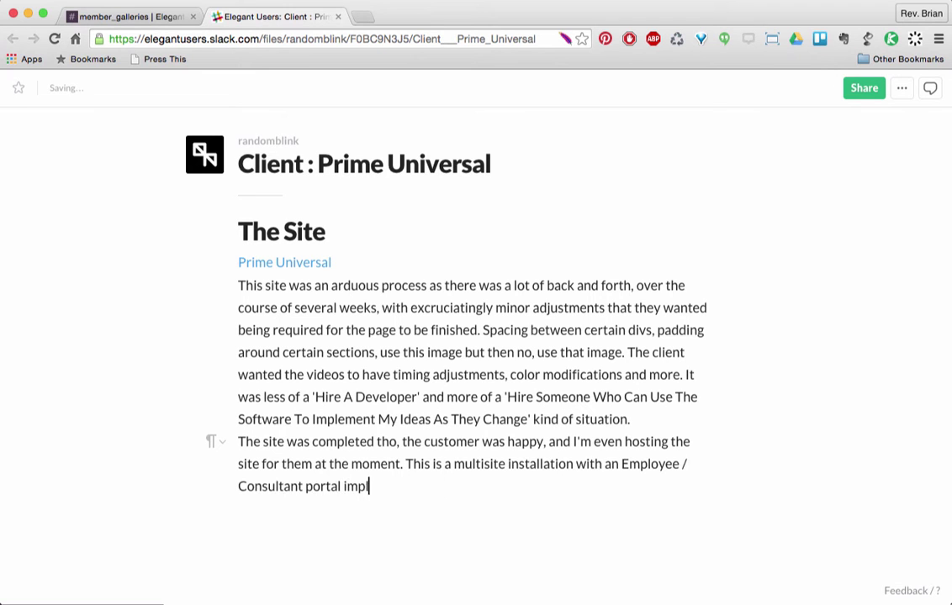
type("lemented but the client hasn't directed anything on that end yet.")
left_click(238, 261)
key("Return")
type("```www.primeunvers")
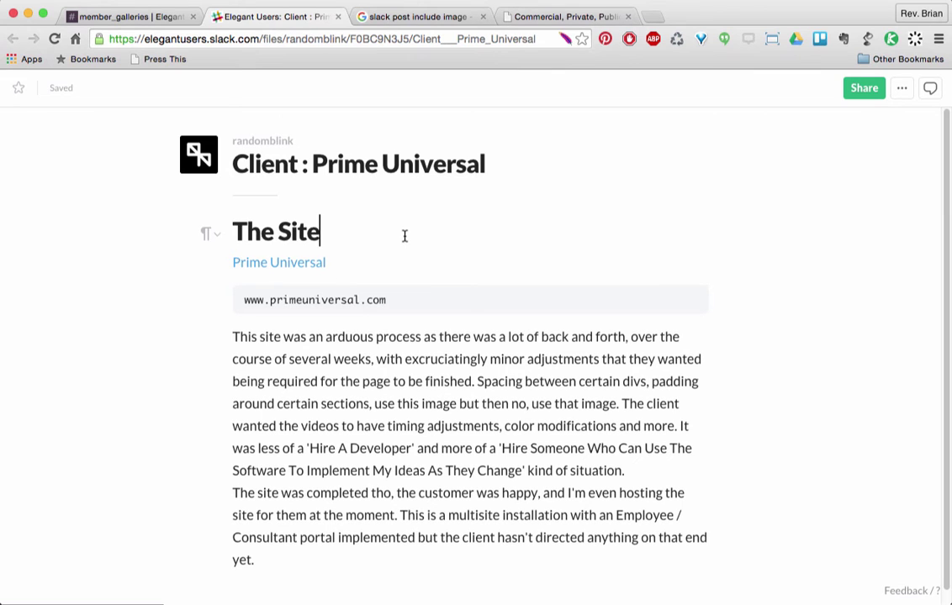
- Embed the Prime Universal logo directly below the site link using its image URL on projectcontrolsconstructionmanagement.com
key("Right")
left_click(326, 262)
key("Return")
type("http://projectcontrolsconstructionmanagement.com/wp-content/uploads/2015/04/PrimeUniversal_Logo_Web-Logo_100_Adjusted-Web-Logo.png")
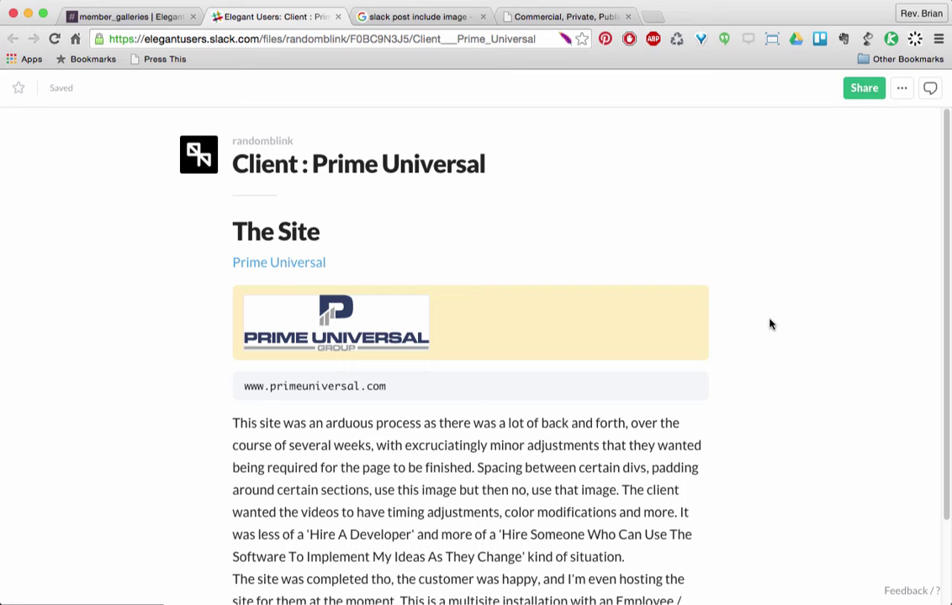
- Review the post's layout, examining the "The Site" heading, the logo, the code block and the description paragraphs
left_click(437, 257)
scroll(731, 439, "down", 1)
scroll(732, 438, "up", 1)
left_click_drag(234, 229, 390, 237)
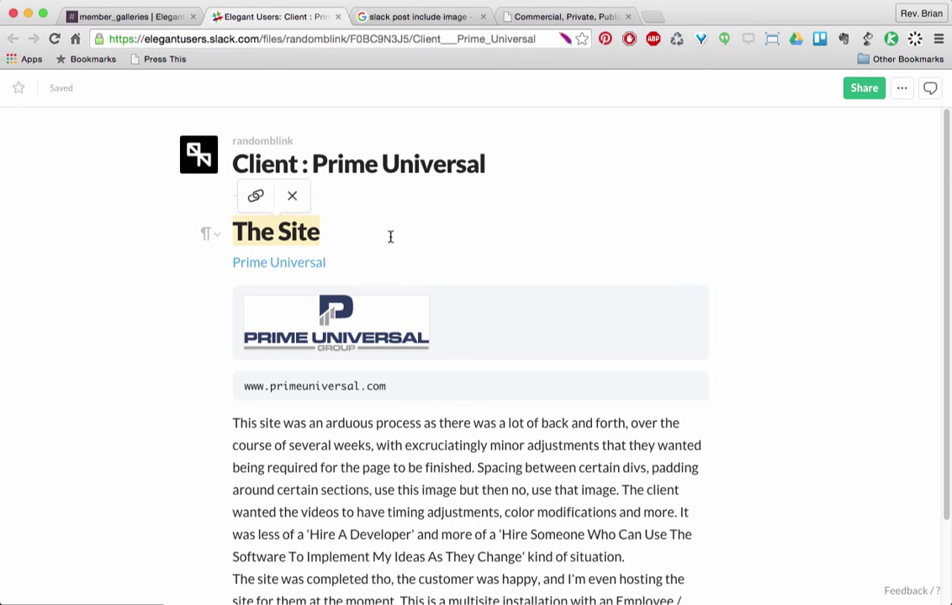
left_click(390, 238)
scroll(389, 236, "down", 5)
triple_click(401, 412)
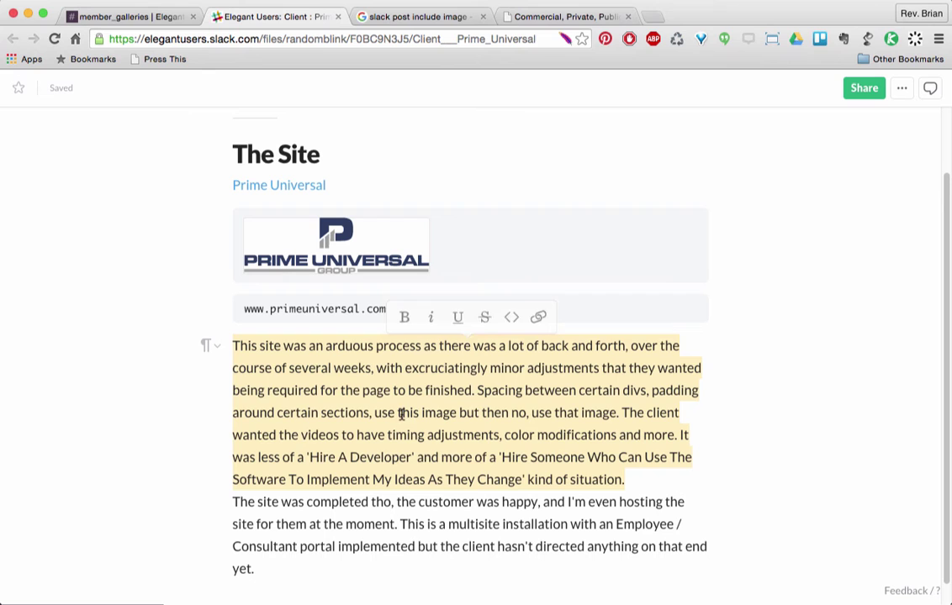
left_click(460, 454)
scroll(460, 451, "up", 3)
scroll(461, 446, "down", 3)
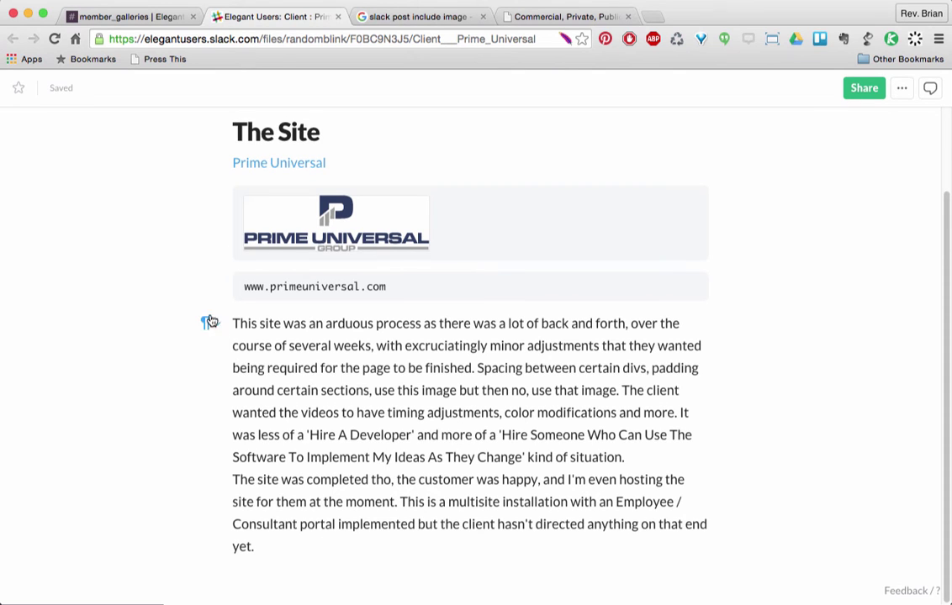
- Add an empty paragraph at the end of the post and open its paragraph style options
left_click(308, 549)
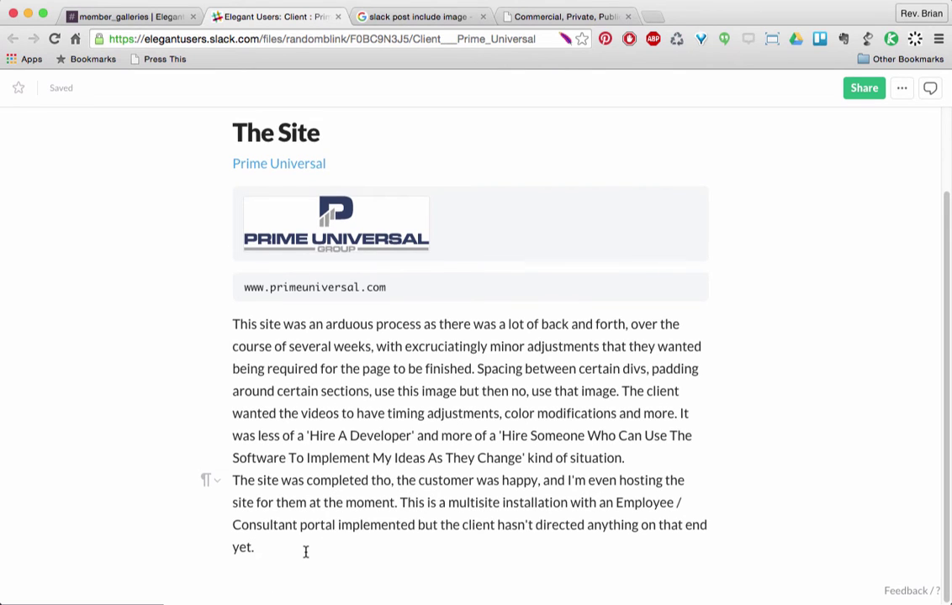
key("Return")
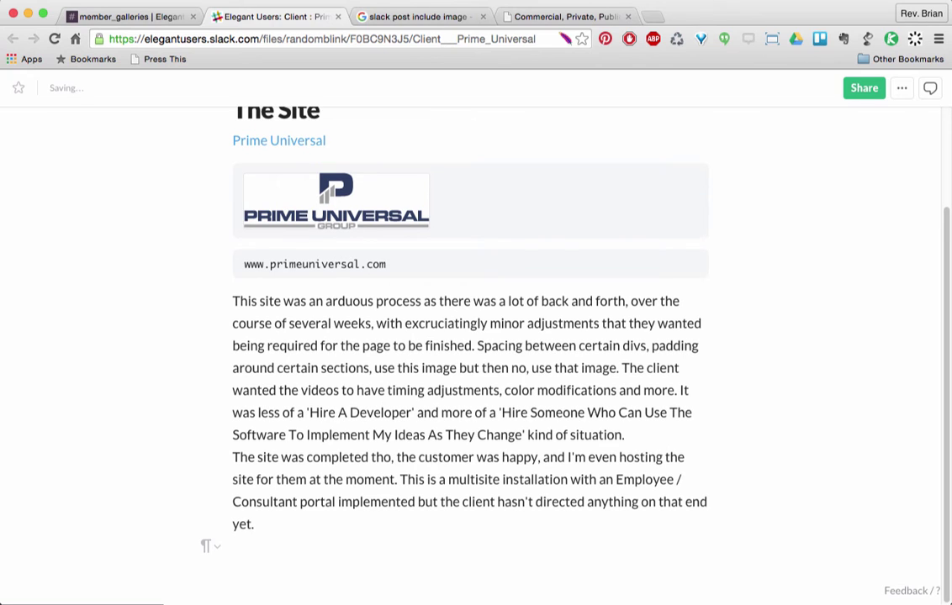
left_click(207, 547)
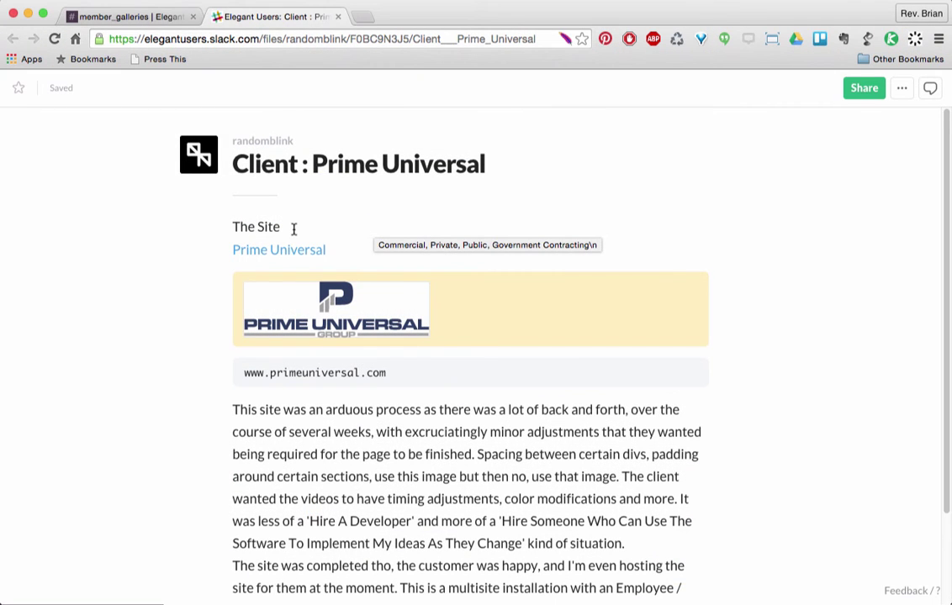
- Format the "The Site" line above the Prime Universal link as a large heading
left_click_drag(280, 227, 223, 234)
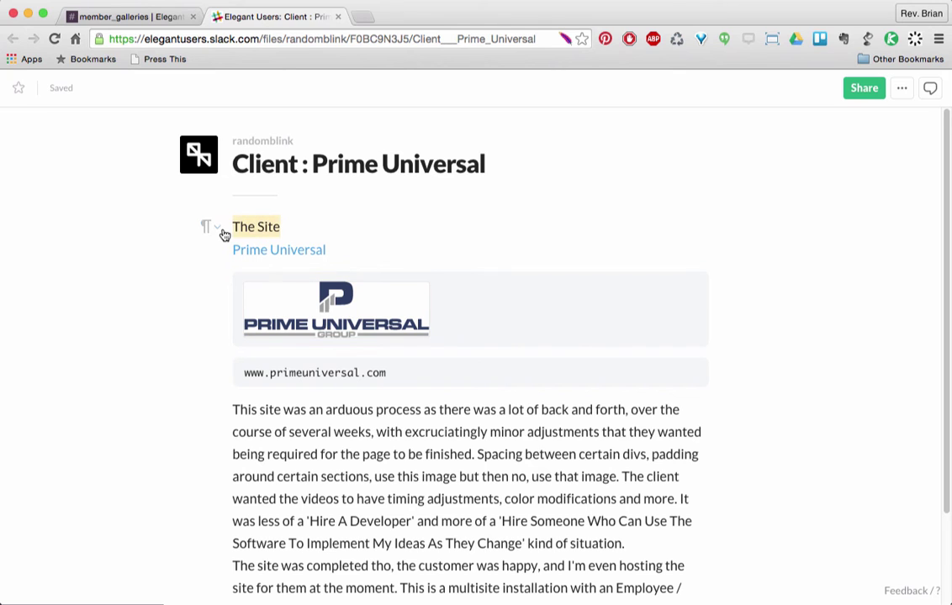
left_click(212, 228)
left_click(250, 263)
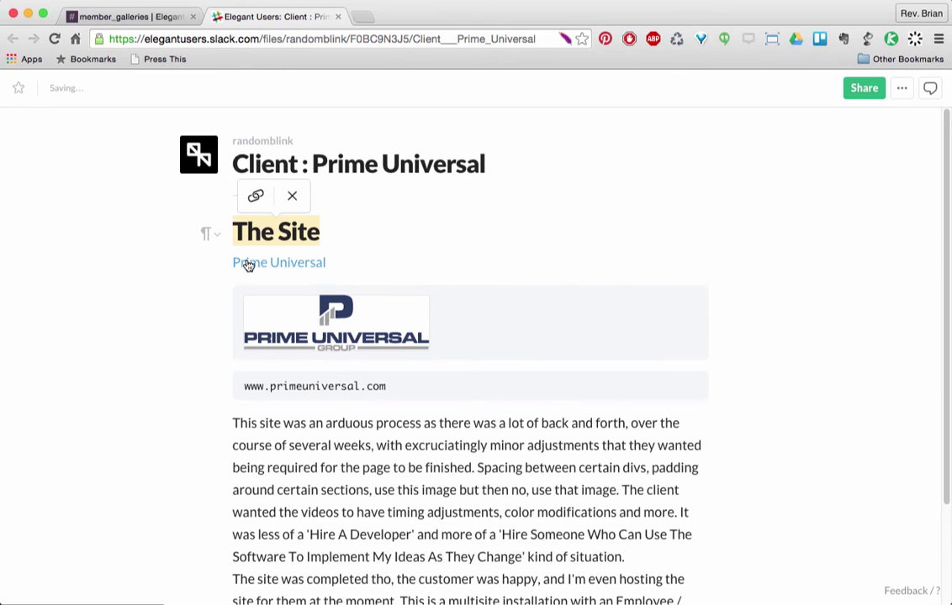
left_click(332, 242)
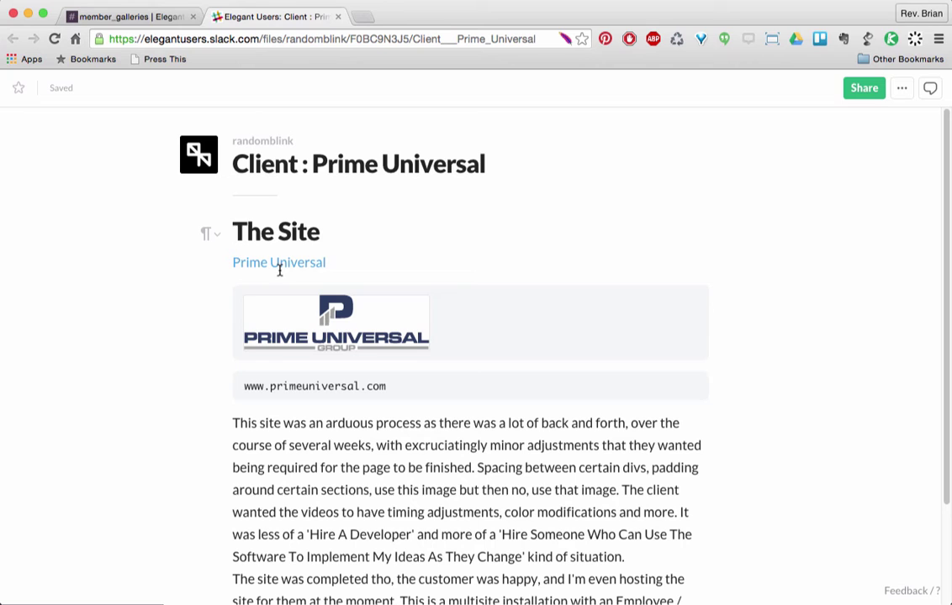
- Examine the Prime Universal link's target address, the logo block, the web address code block and the description paragraphs
left_click(215, 241)
left_click(234, 263)
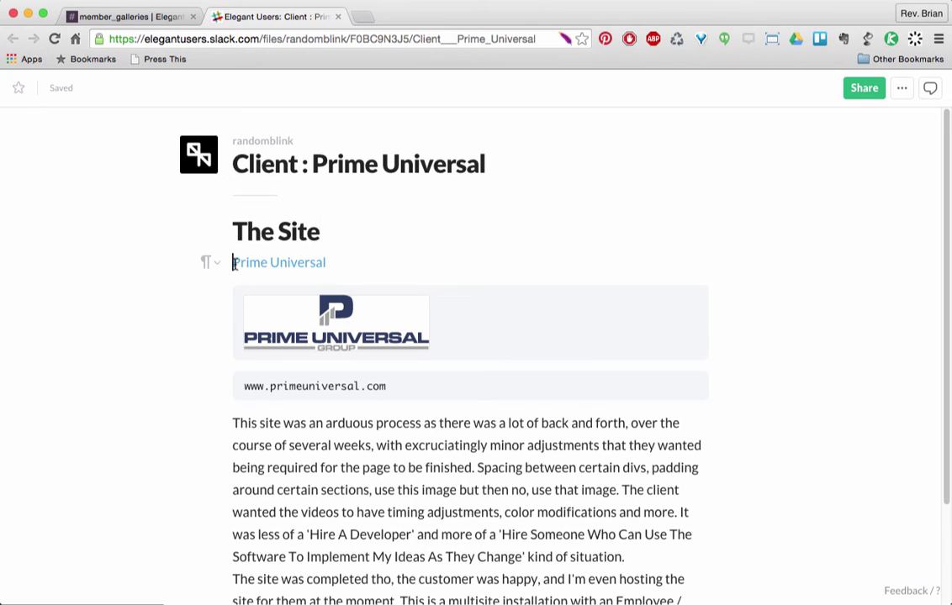
left_click(278, 262)
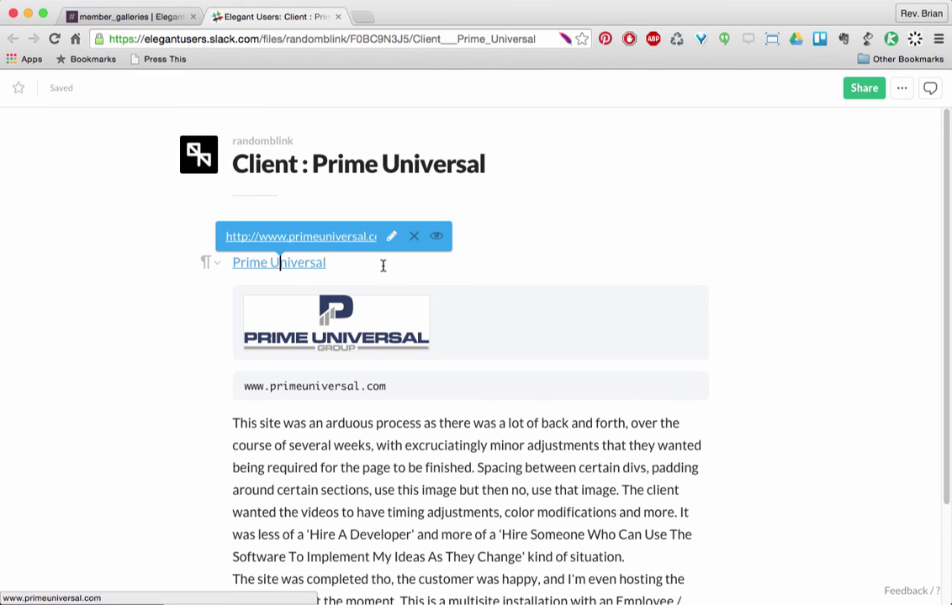
left_click(352, 266)
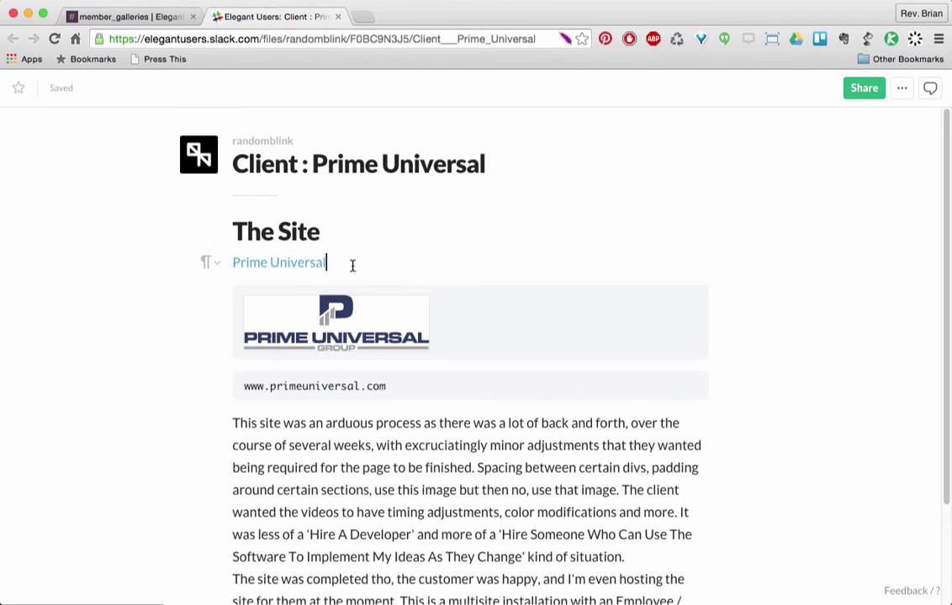
left_click(451, 325)
scroll(447, 359, "down", 3)
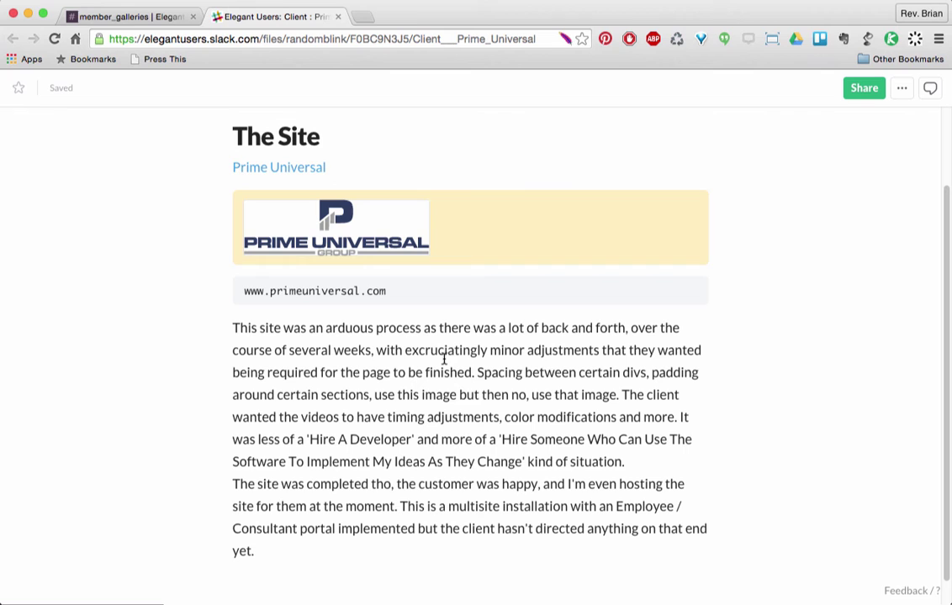
left_click_drag(424, 294, 242, 295)
left_click(408, 290)
scroll(376, 431, "down", 1)
scroll(336, 458, "up", 3)
scroll(285, 482, "down", 2)
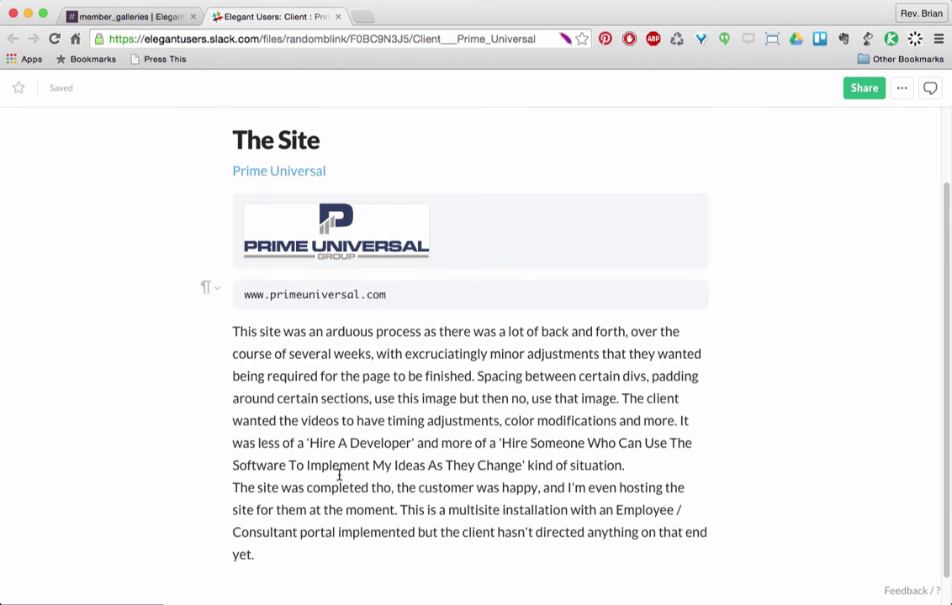
scroll(340, 476, "up", 3)
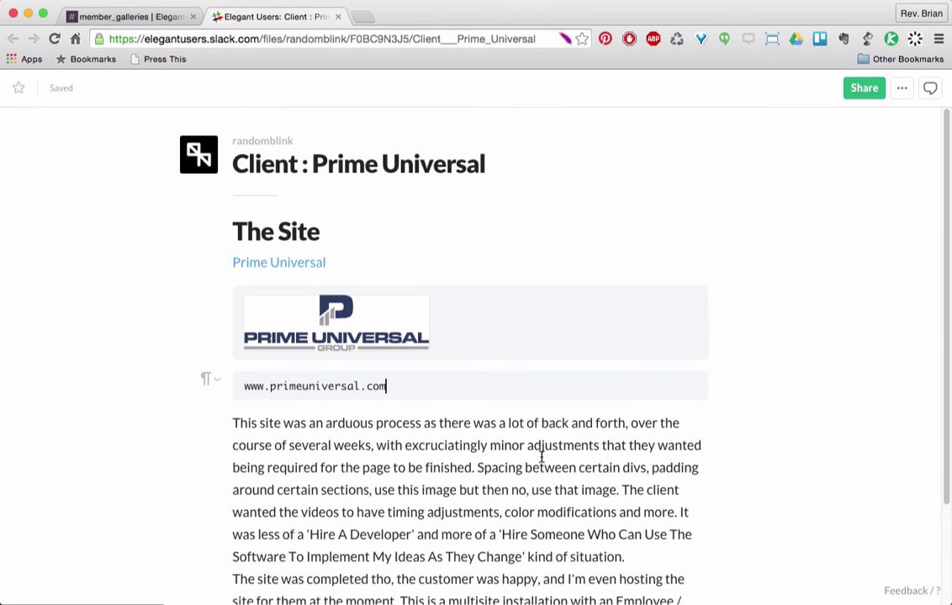
- Share the post in #member_galleries with a comment that the construction firm's site was less own design and more customer-requested layout, and close the post
left_click(861, 88)
left_click(483, 230)
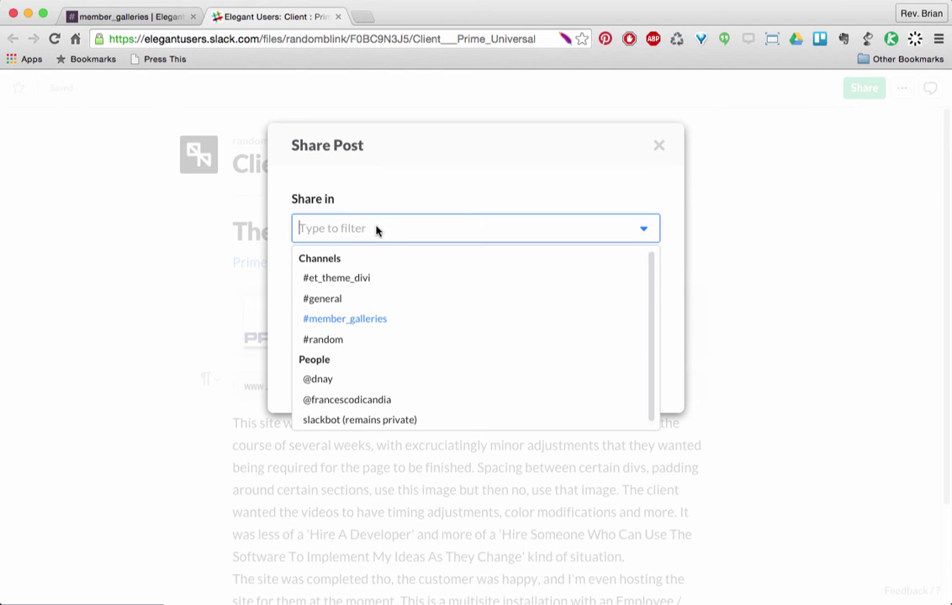
key("Return")
left_click(397, 312)
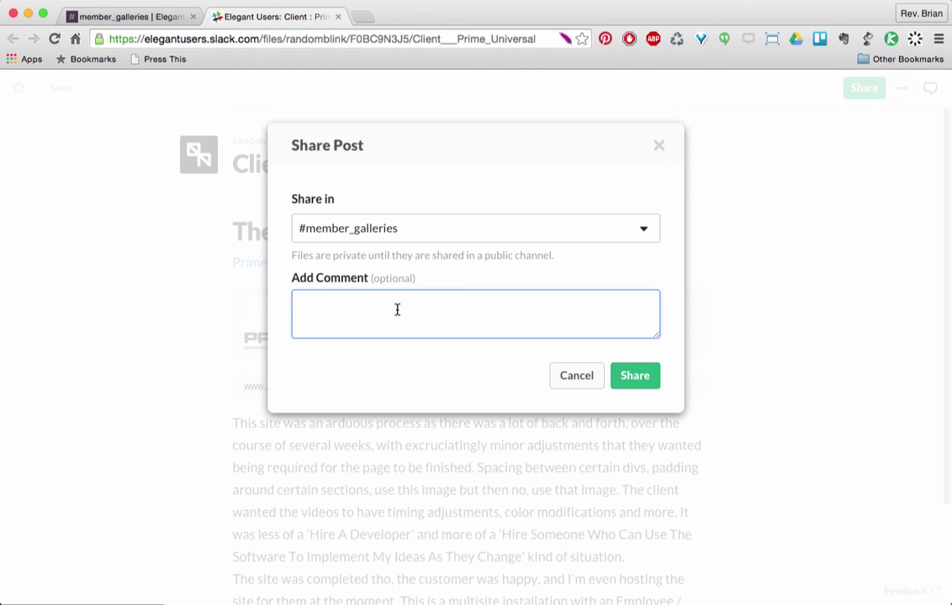
type("This was a site I developed for a construction firm. It was less of my design and more I")
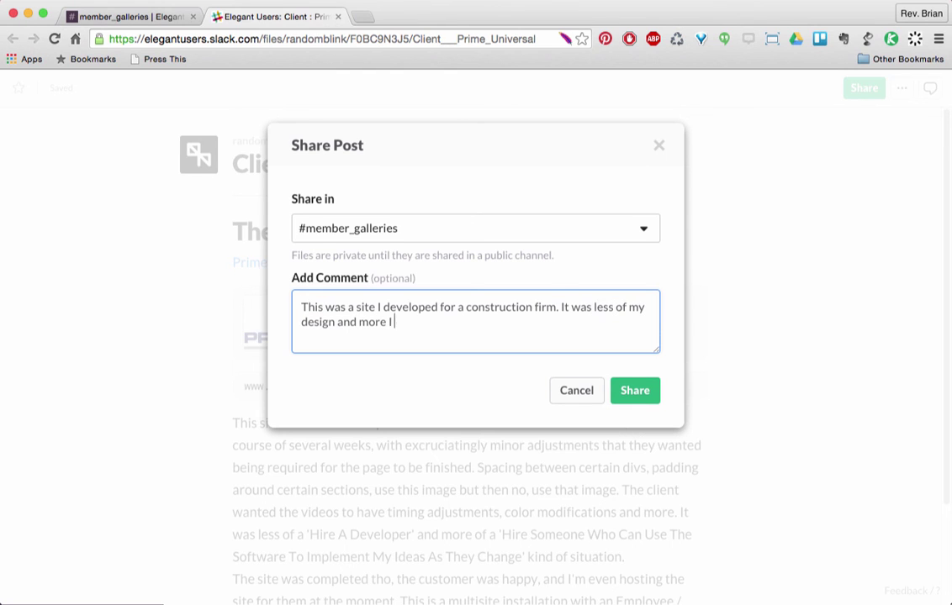
type(" knew how to move and layout based on the customers request.")
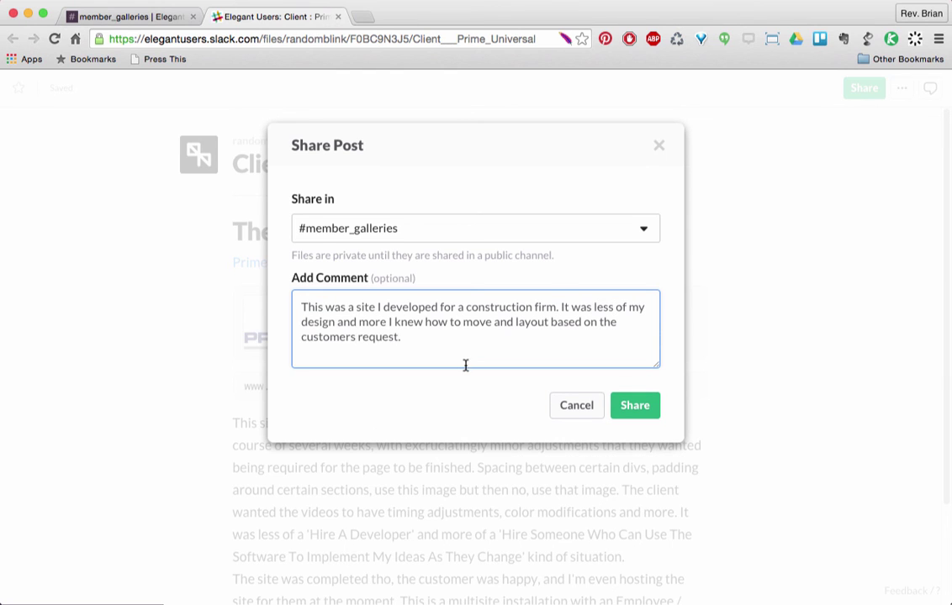
left_click(636, 407)
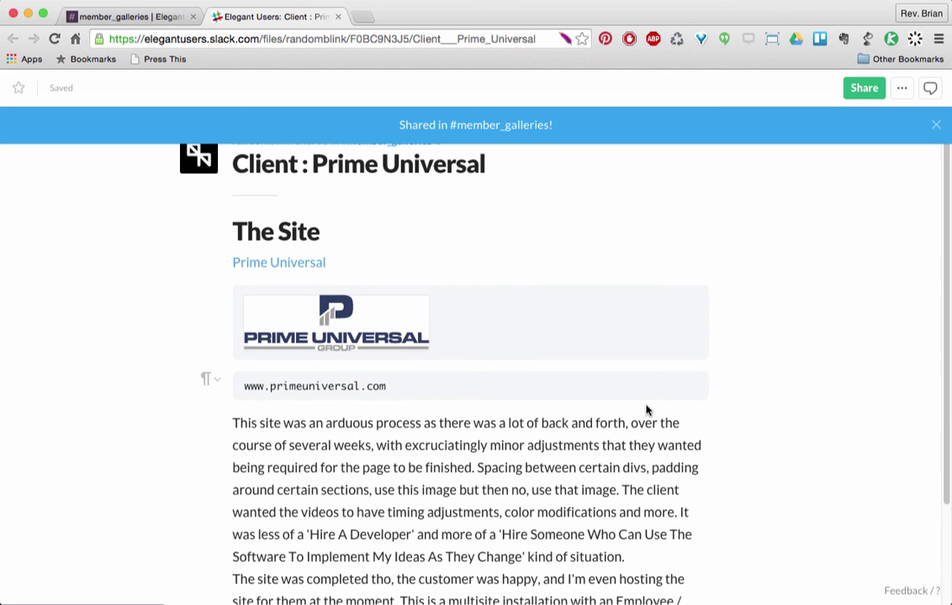
left_click(338, 17)
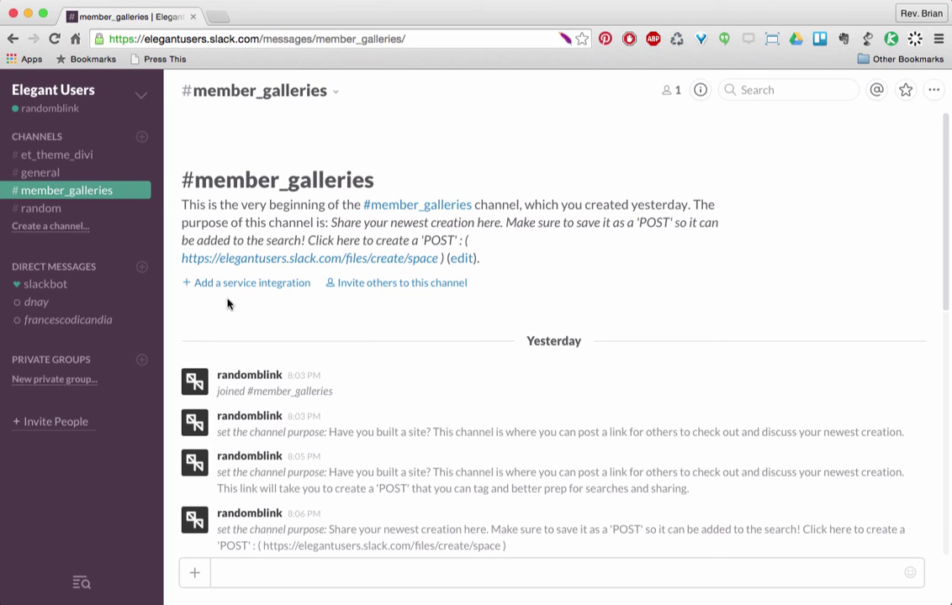
- Open the list of your own files, switch it to everyone's files, and examine the Client : Prime Universal and Example Site posts
left_click(934, 89)
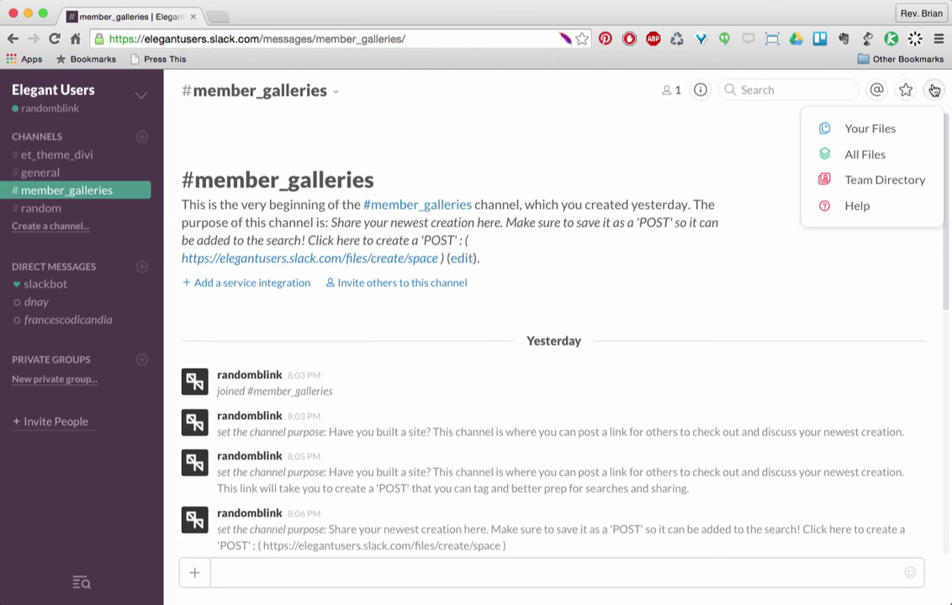
left_click(859, 129)
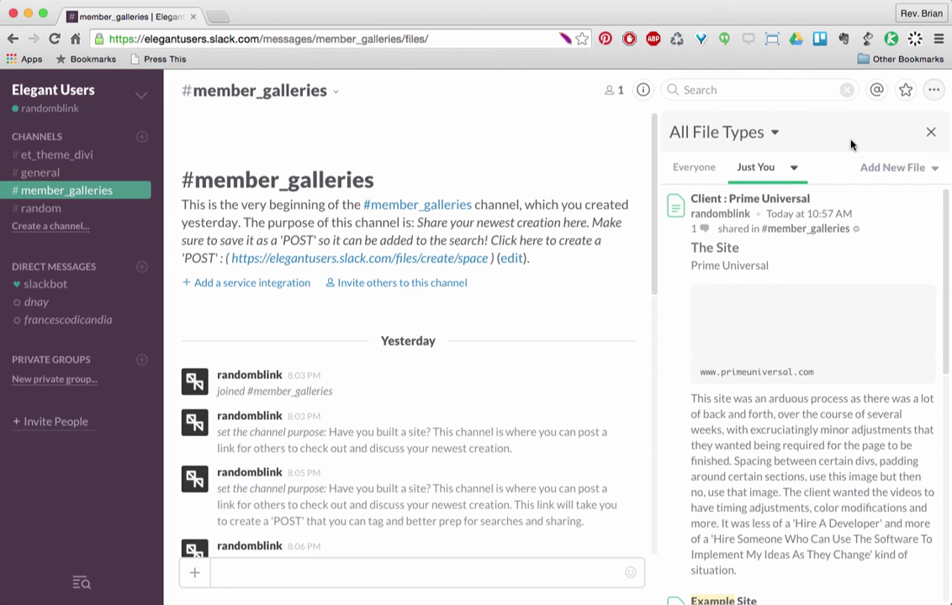
scroll(850, 206, "down", 3)
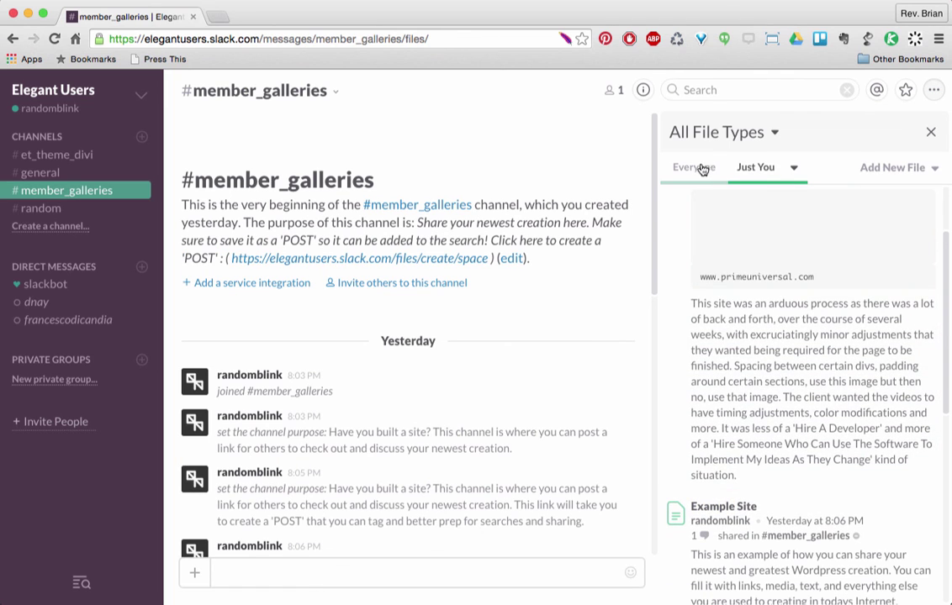
left_click(696, 169)
scroll(896, 253, "down", 5)
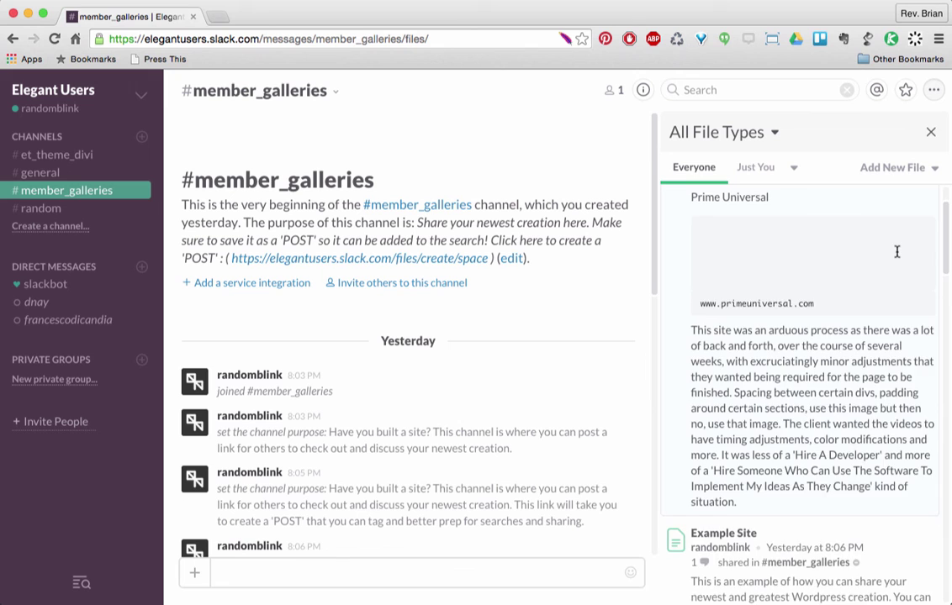
scroll(736, 362, "down", 1)
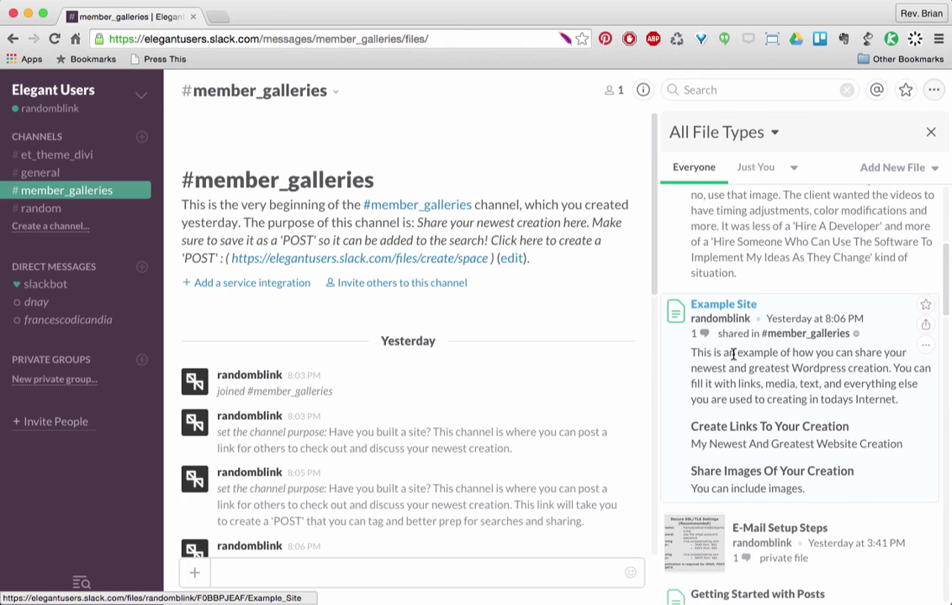
scroll(734, 360, "up", 6)
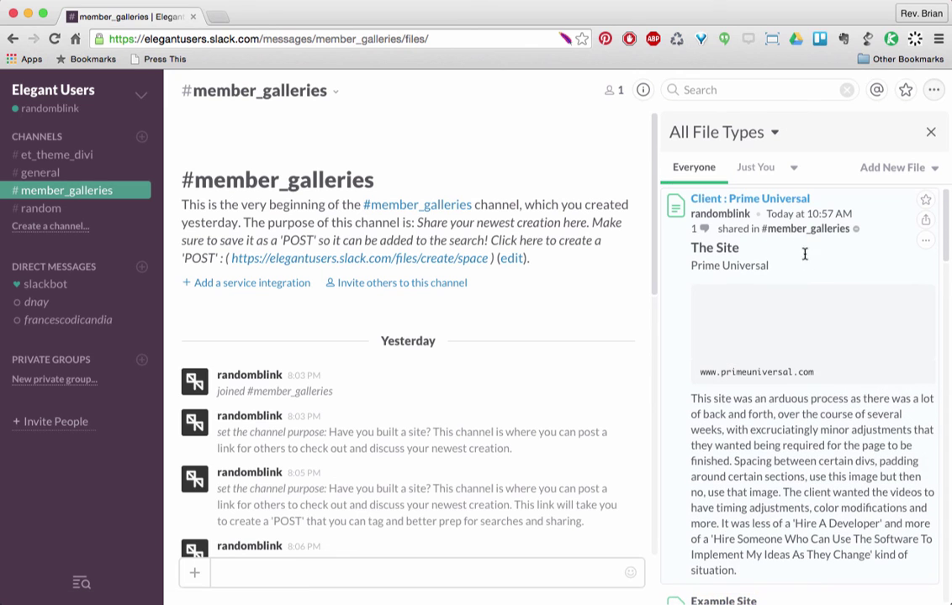